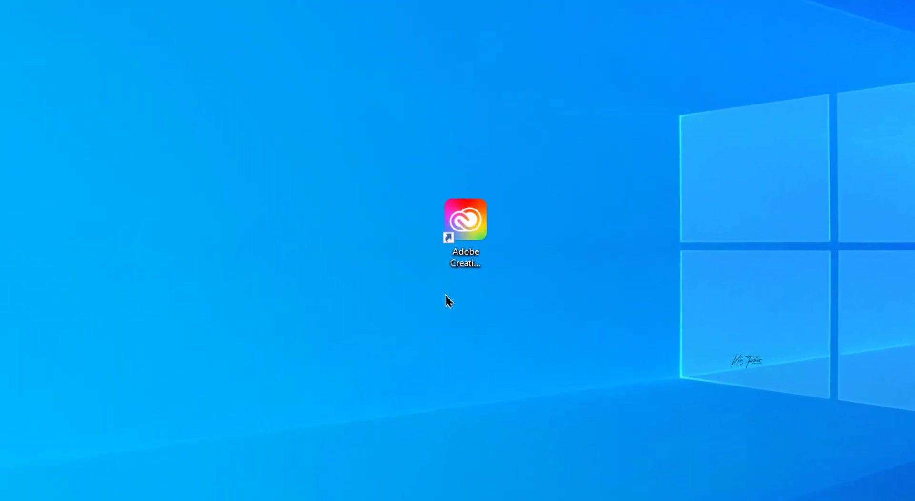
# - Launch Creative Cloud Desktop and show the Beta apps page listing Photoshop (Beta) as up to date
pyautogui.click(469, 222)
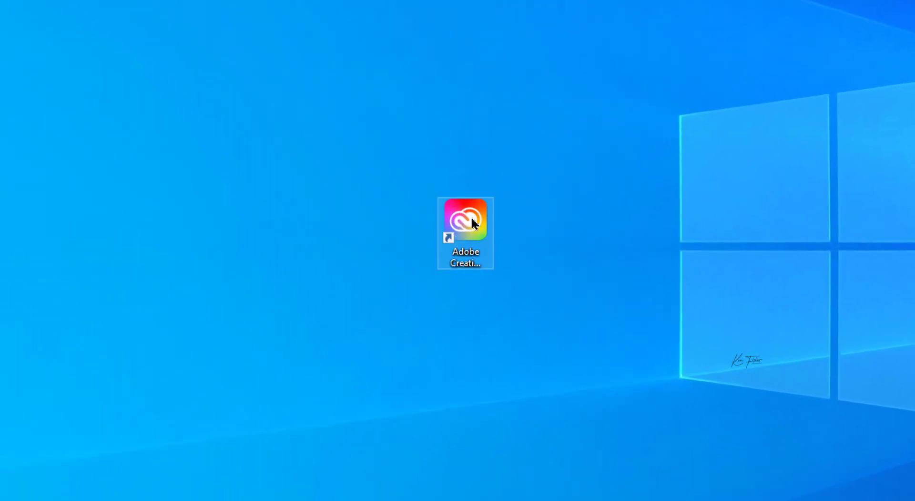
pyautogui.doubleClick(472, 220)
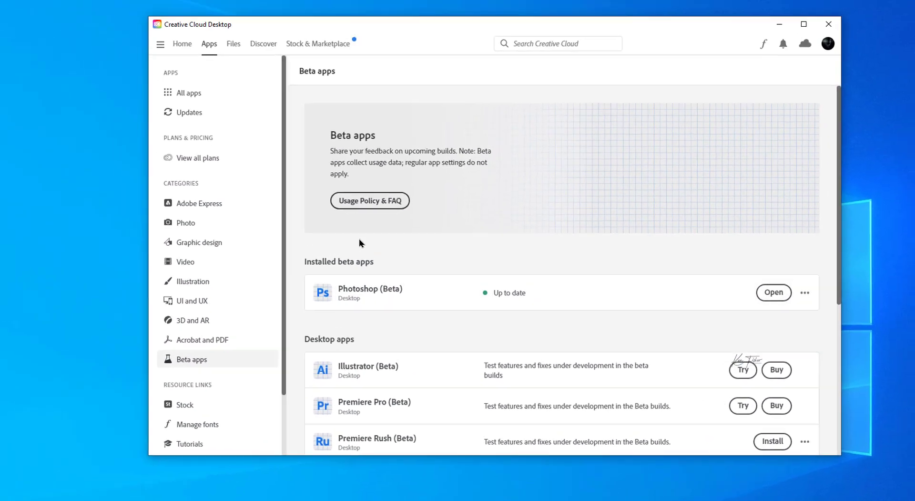
pyautogui.click(188, 94)
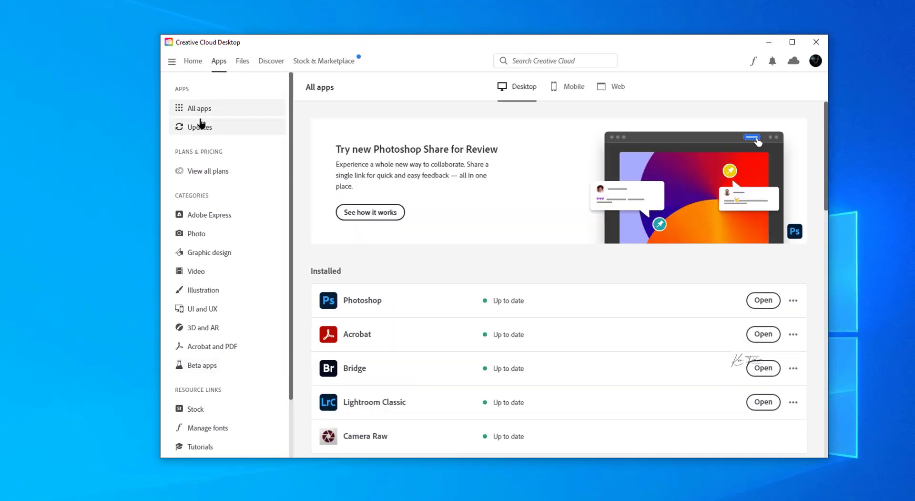
pyautogui.click(205, 366)
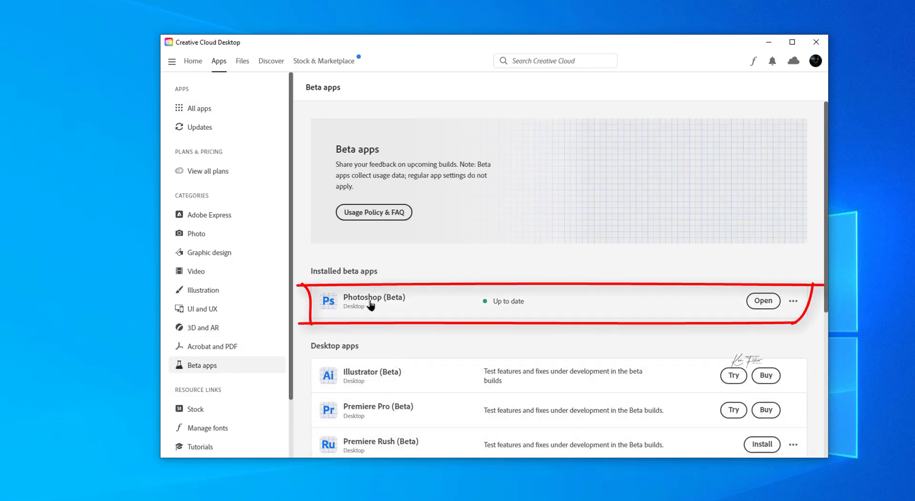
pyautogui.moveTo(391, 303)
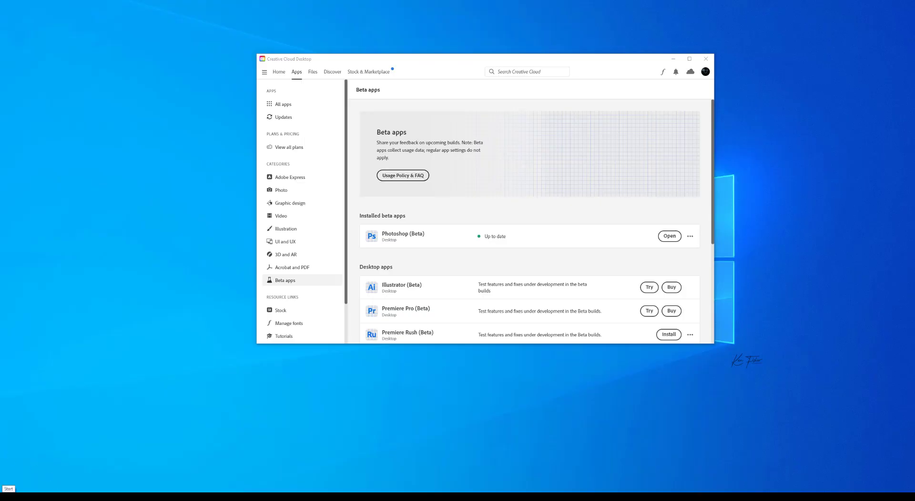
# - Launch Adobe Photoshop (Beta) from the Start menu's Recently added list
pyautogui.click(9, 488)
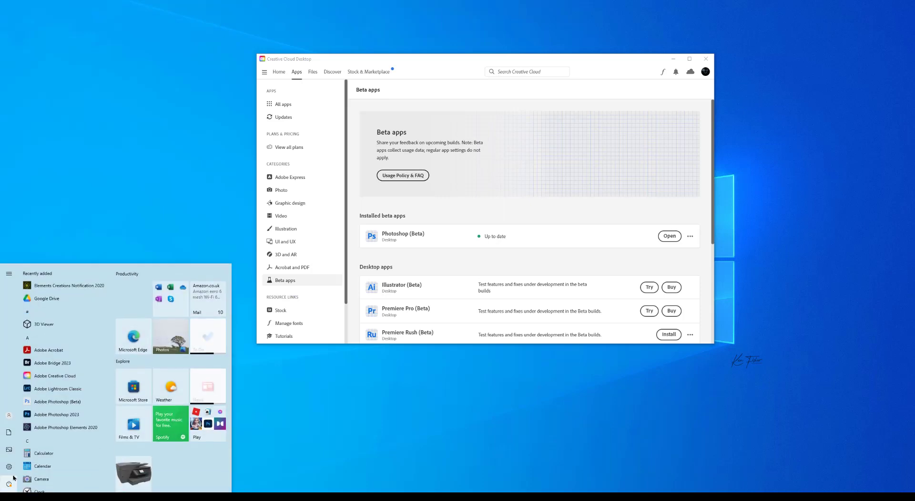
pyautogui.click(61, 403)
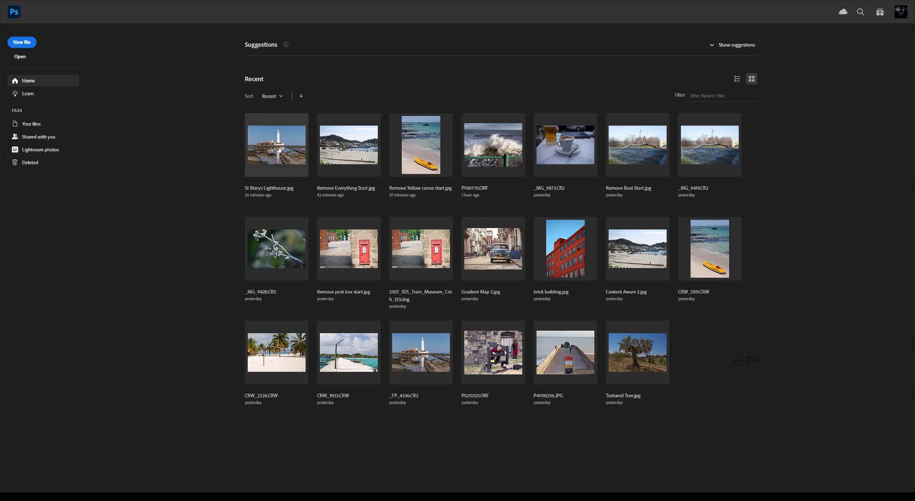
# - Open St Marys Lighthouse.jpg and make the Remove Tool the active healing tool
pyautogui.click(279, 148)
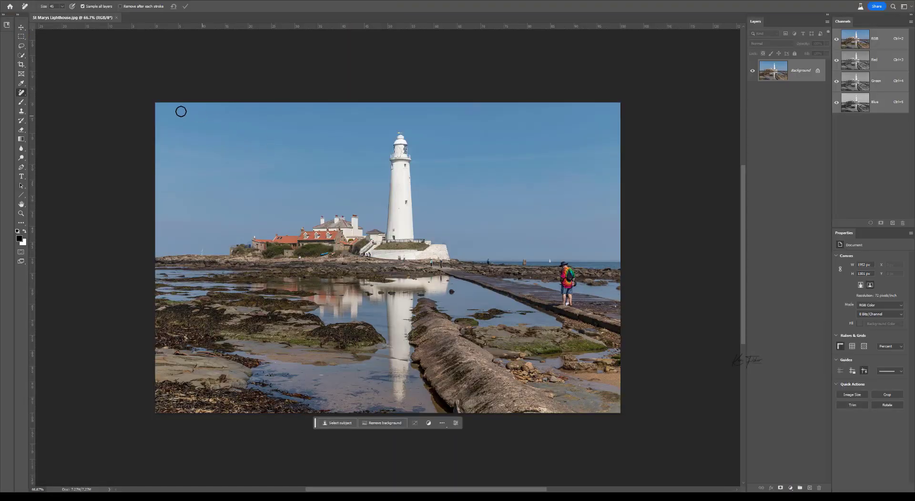
pyautogui.rightClick(22, 93)
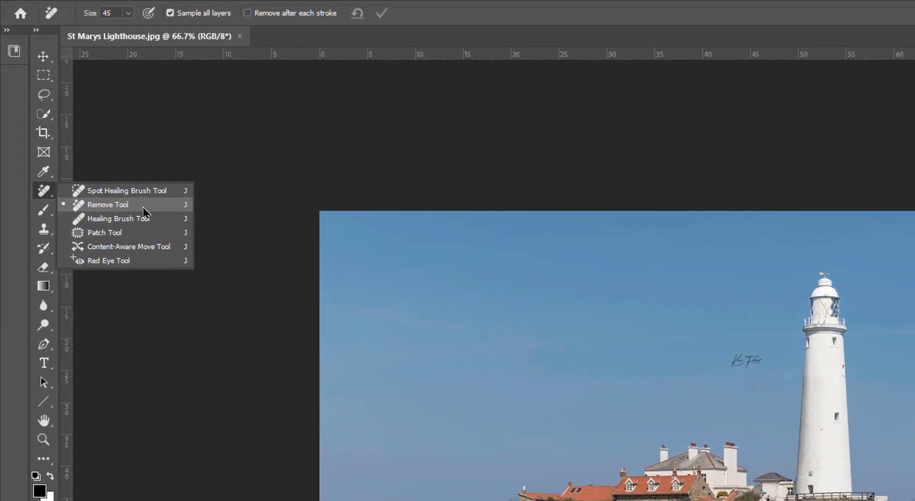
pyautogui.click(143, 208)
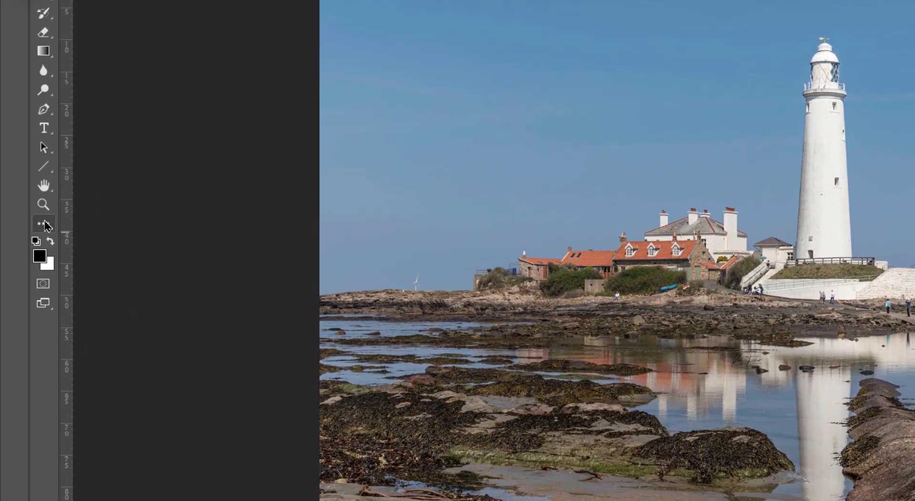
pyautogui.click(45, 224)
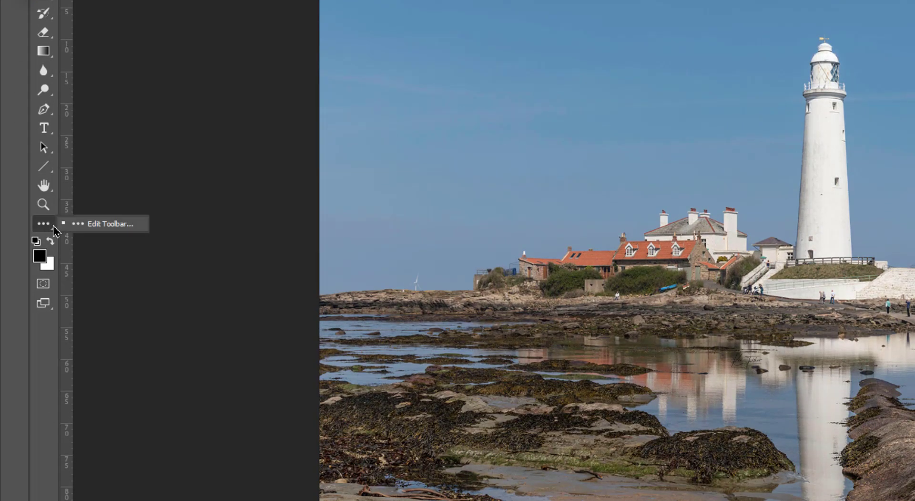
pyautogui.click(107, 225)
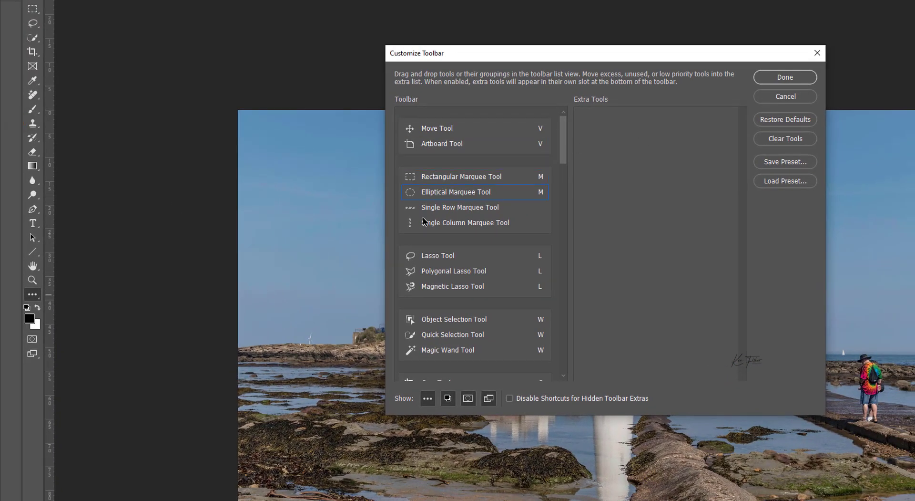
pyautogui.scroll(-1, 471, 310)
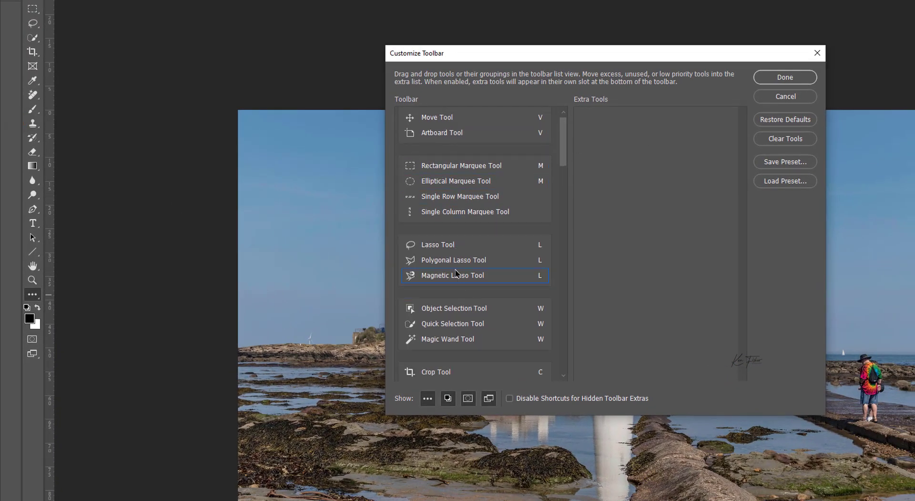
pyautogui.scroll(-10, 456, 272)
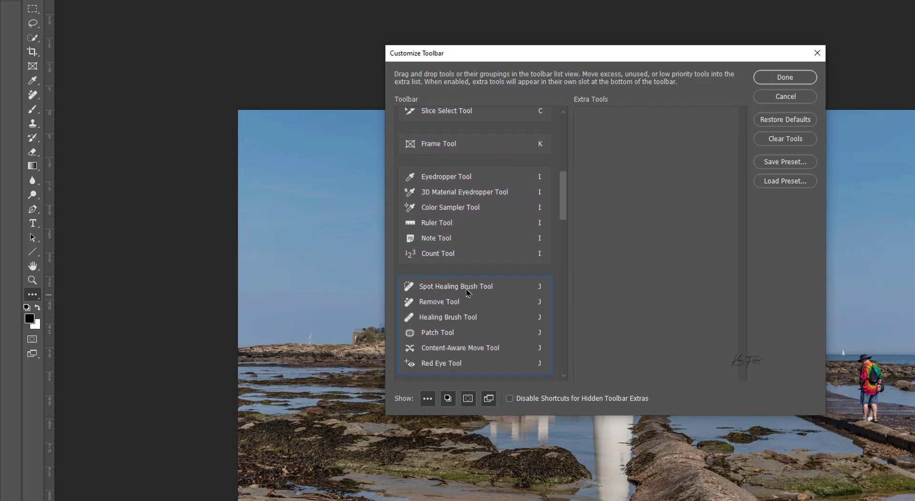
pyautogui.scroll(-3, 466, 291)
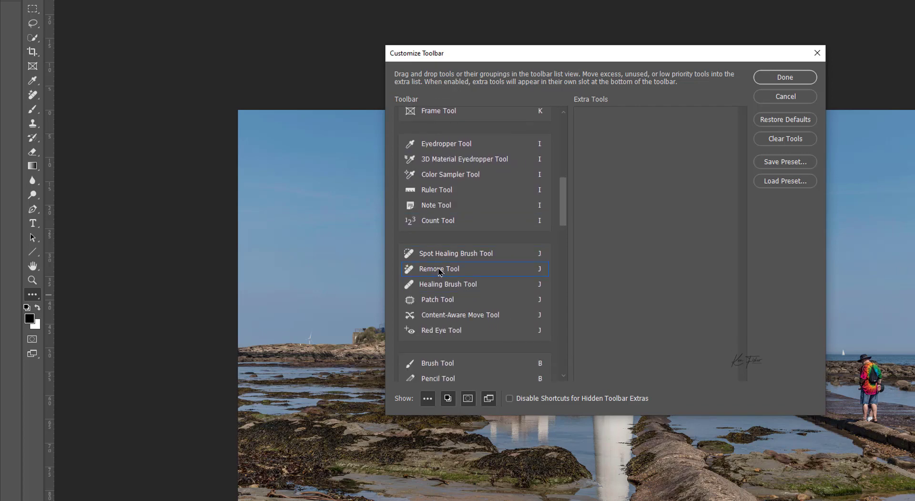
pyautogui.moveTo(439, 271); pyautogui.dragTo(614, 126)
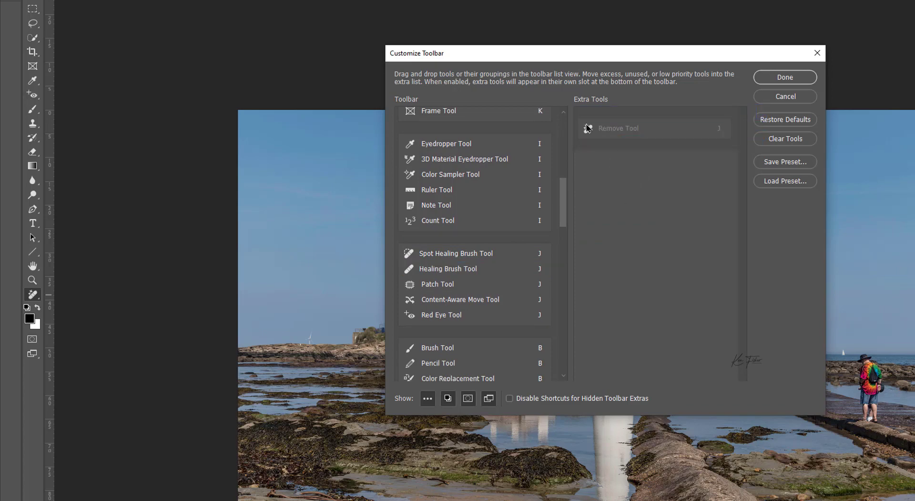
pyautogui.moveTo(610, 130)
pyautogui.mouseDown()
pyautogui.moveTo(477, 253)
pyautogui.moveTo(446, 270)
pyautogui.moveTo(425, 271)
pyautogui.moveTo(429, 263)
pyautogui.mouseUp()
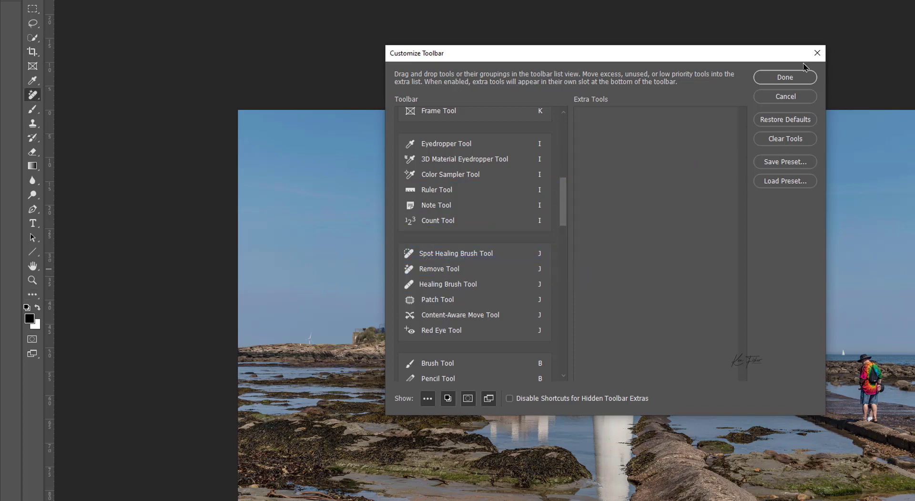
pyautogui.click(790, 78)
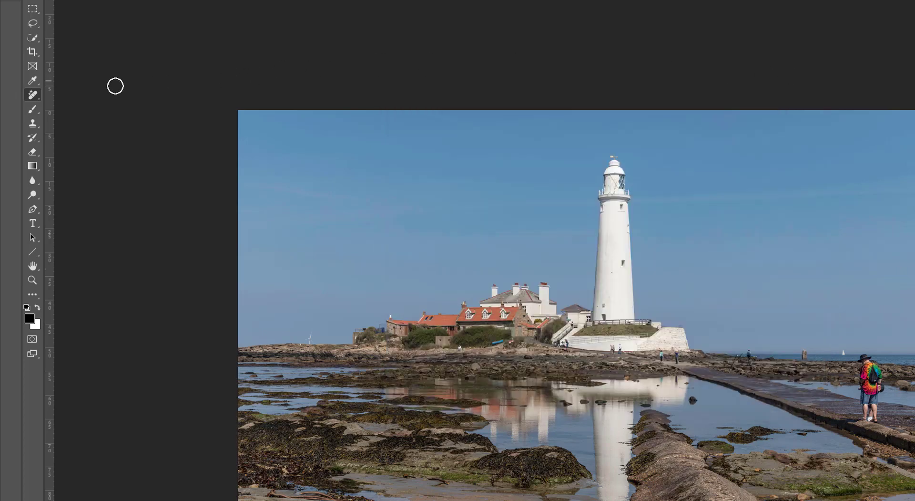
# - Show the healing tool group to check that the Remove Tool is there
pyautogui.rightClick(35, 102)
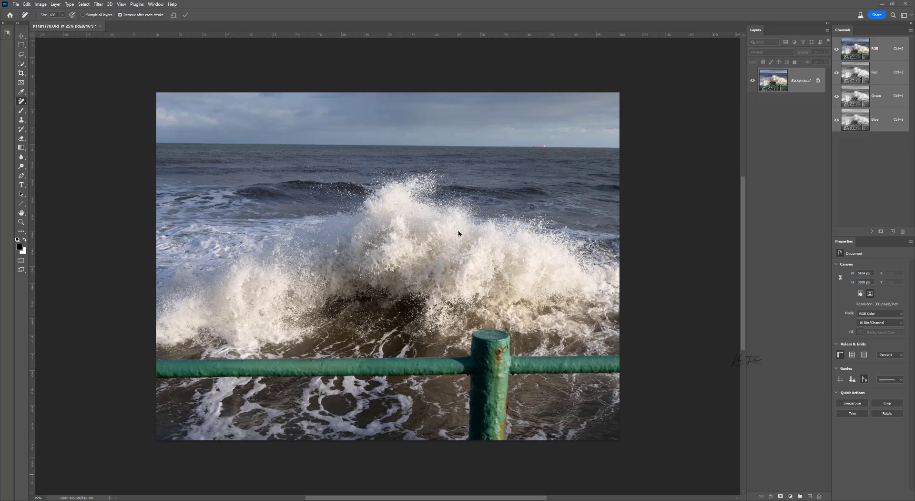
# - Select the Remove Tool, cut its size from 700 to 600, and disable Remove after each stroke
pyautogui.click(22, 103)
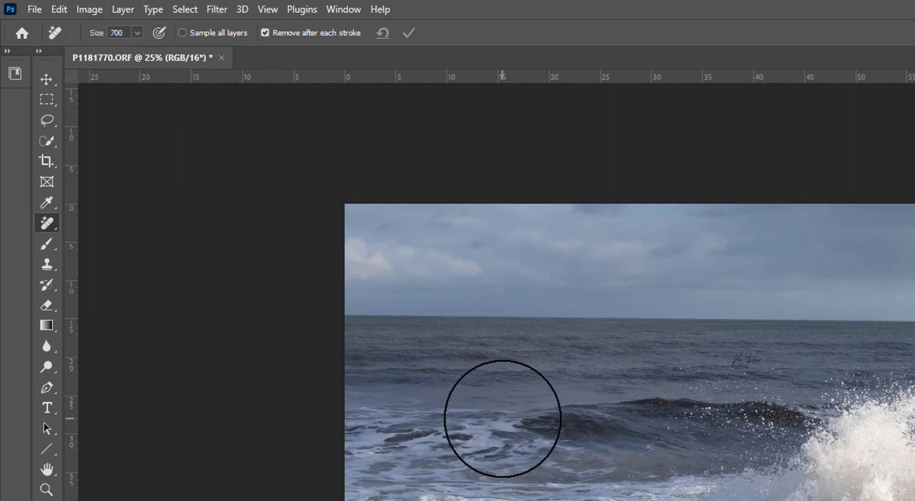
pyautogui.press('[')
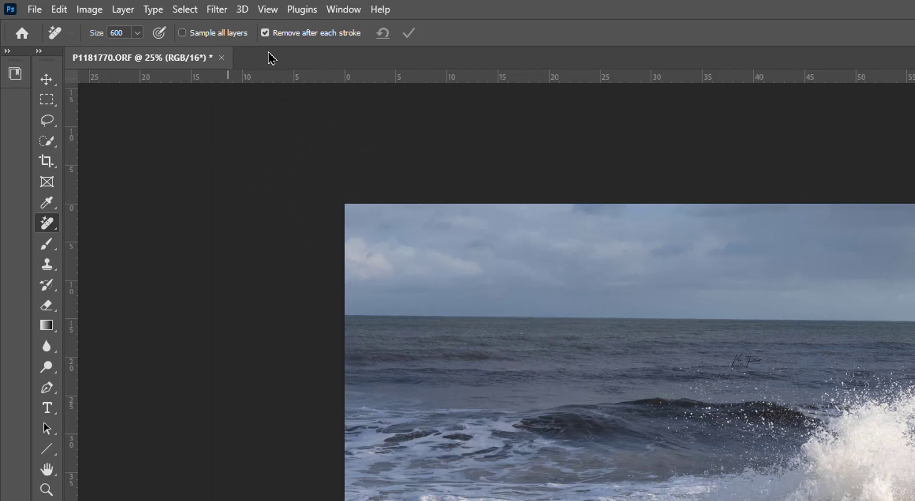
pyautogui.click(265, 33)
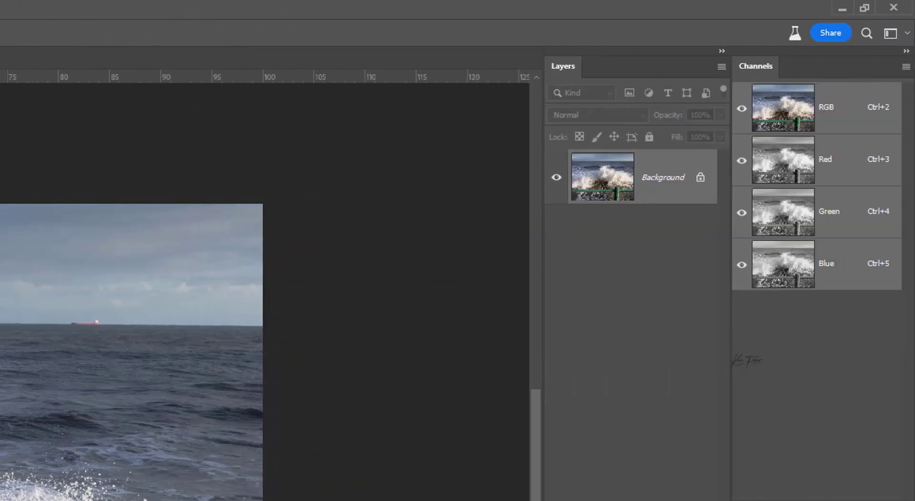
# - Add a new empty layer above the Background and name it REmove
pyautogui.hotkey('ctrl', 'shift', 'alt', 'n')
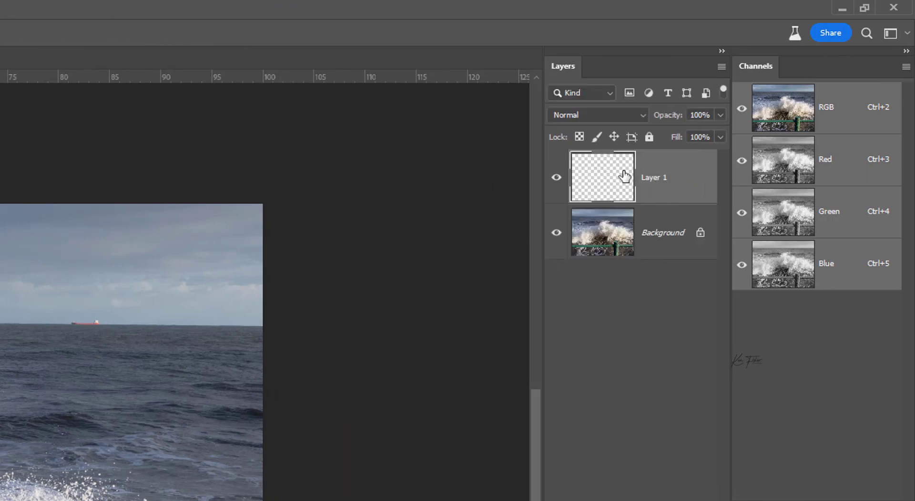
pyautogui.doubleClick(658, 184)
pyautogui.write('REm')
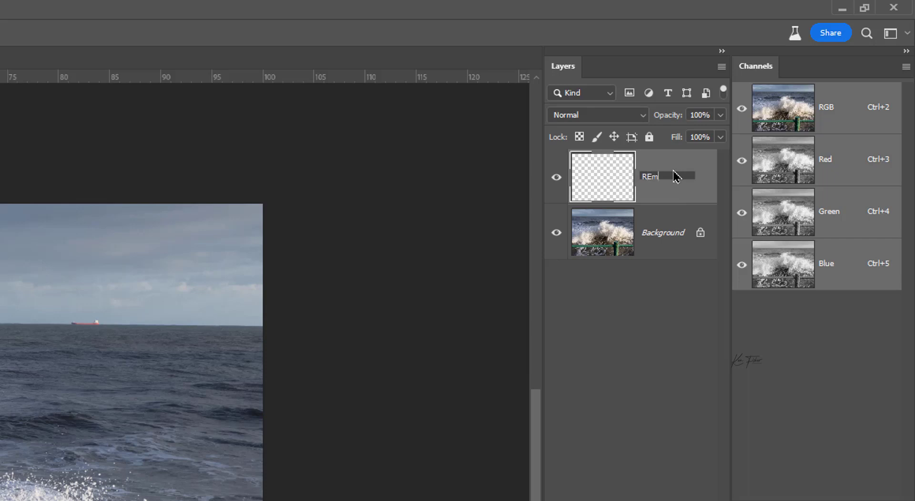
pyautogui.write('ove')
pyautogui.click(678, 288)
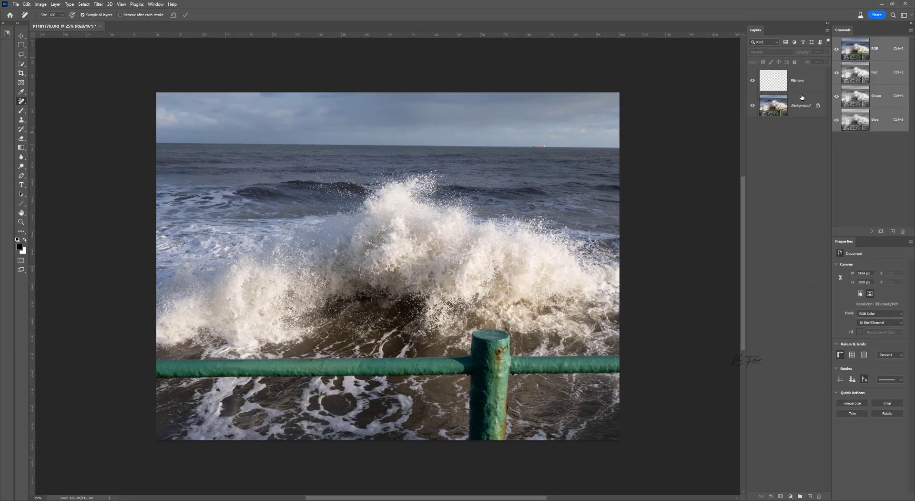
# - Select the REmove layer as the target for the removal strokes
pyautogui.click(701, 184)
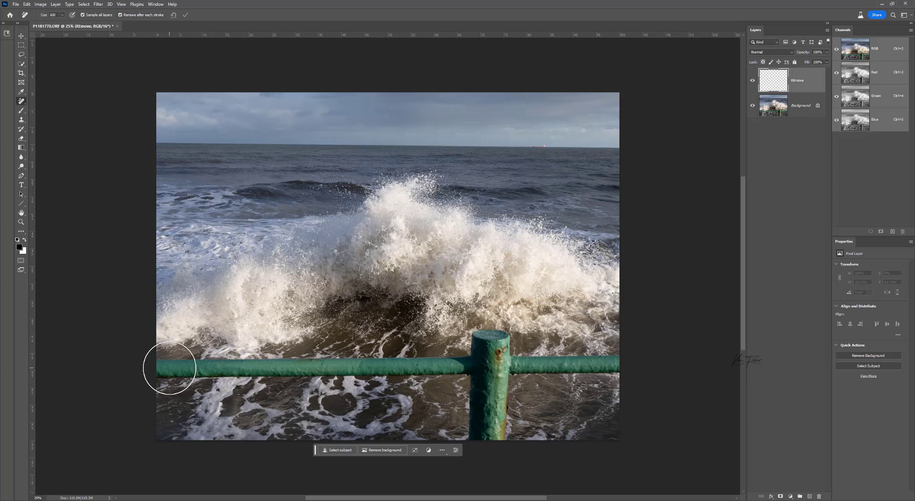
# - Paint the Remove tool along the green railing, then over the blotchy lower water to smooth it
pyautogui.moveTo(171, 367)
pyautogui.mouseDown()
pyautogui.moveTo(280, 377)
pyautogui.moveTo(439, 362)
pyautogui.moveTo(490, 352)
pyautogui.moveTo(492, 332)
pyautogui.moveTo(483, 340)
pyautogui.moveTo(493, 446)
pyautogui.moveTo(497, 377)
pyautogui.moveTo(662, 363)
pyautogui.mouseUp()
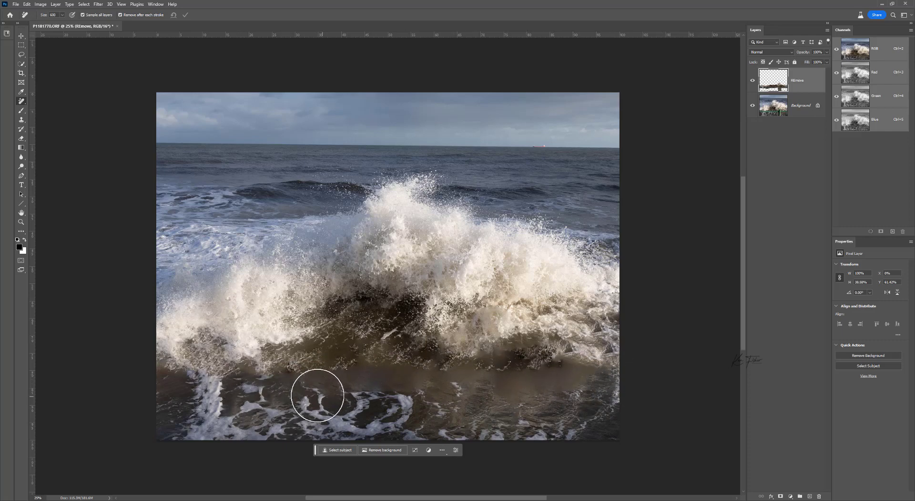
pyautogui.moveTo(296, 379); pyautogui.dragTo(405, 379)
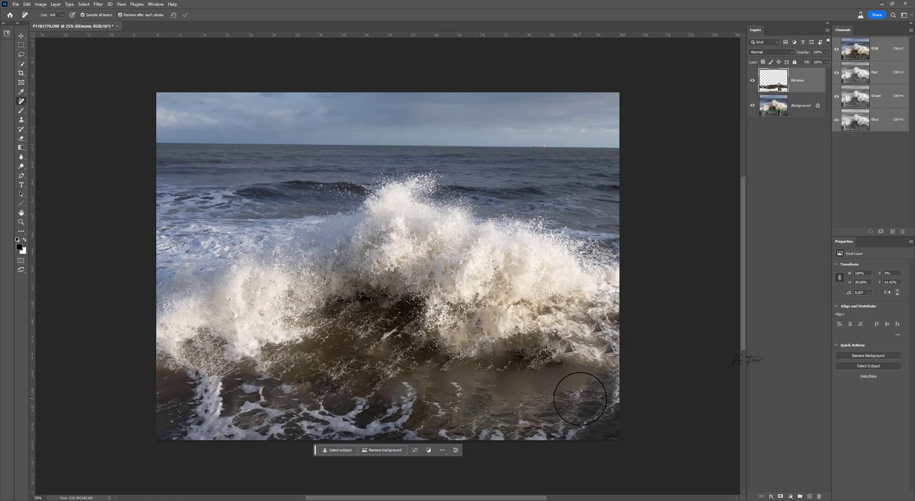
pyautogui.moveTo(586, 378); pyautogui.dragTo(445, 385)
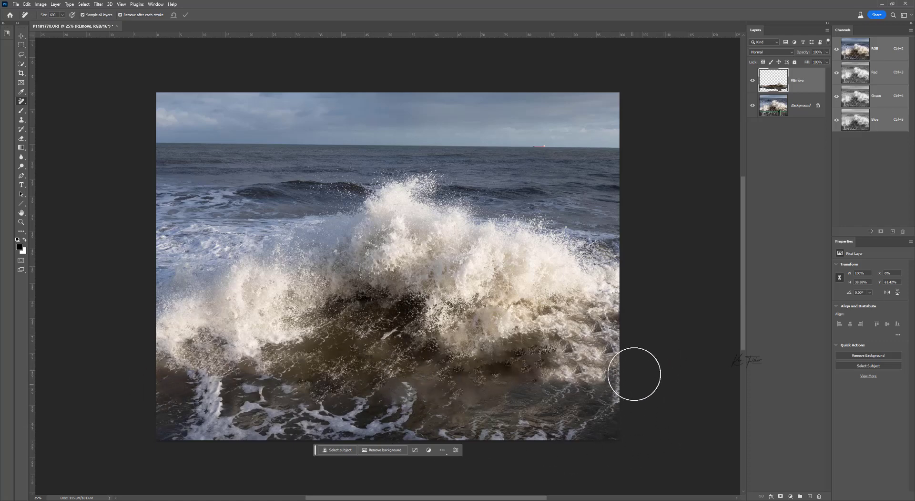
pyautogui.moveTo(568, 360); pyautogui.dragTo(515, 362)
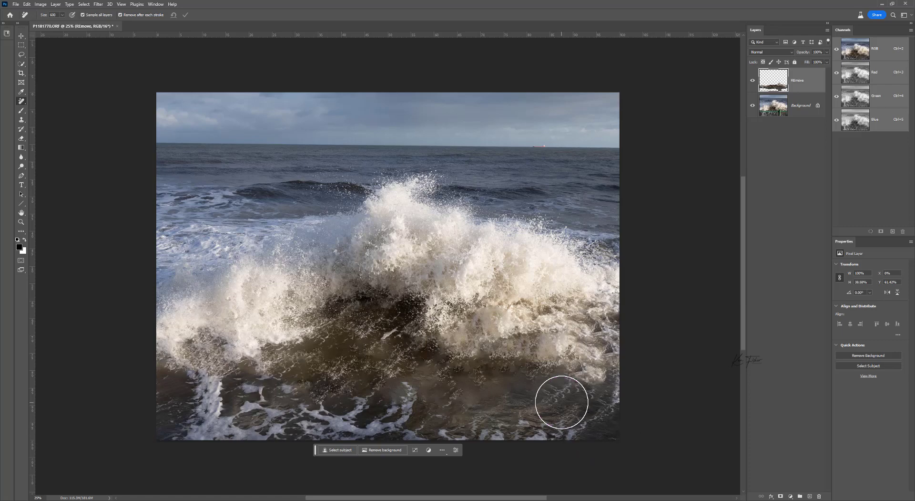
pyautogui.click(562, 402)
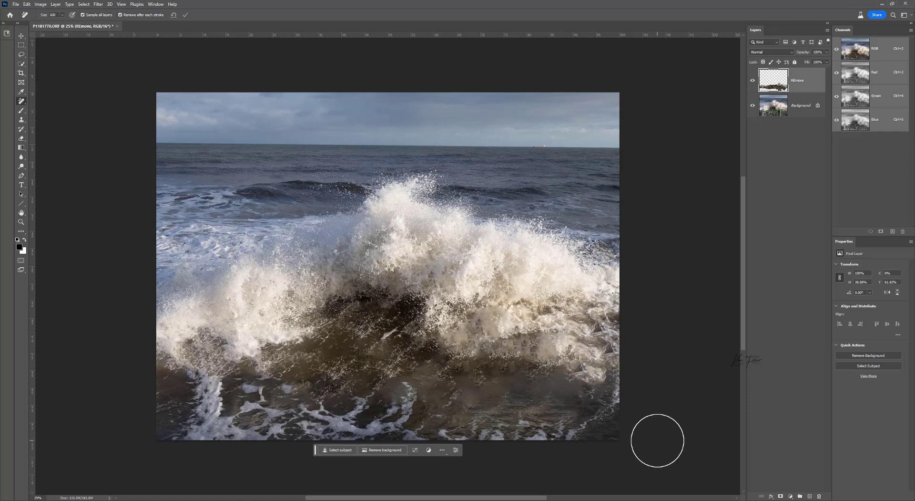
# - Toggle the REmove layer to compare before and after, then dab out a leftover spot in the wave
pyautogui.click(754, 82)
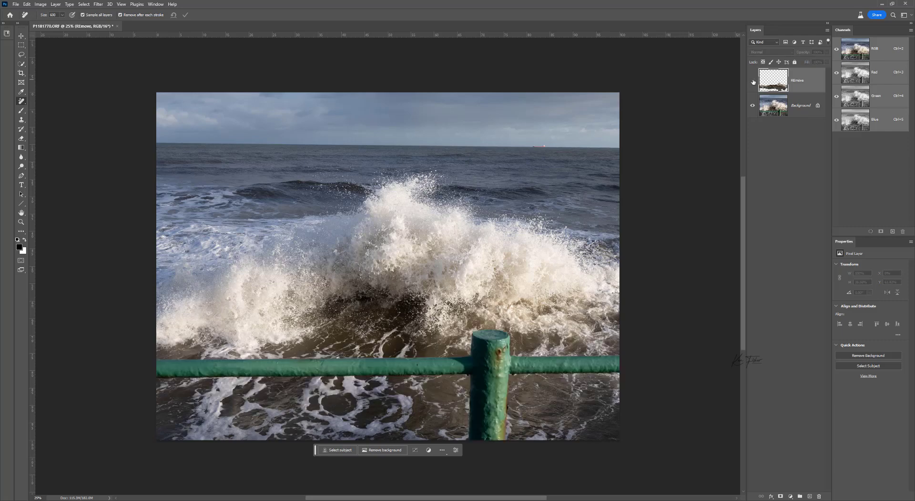
pyautogui.click(753, 81)
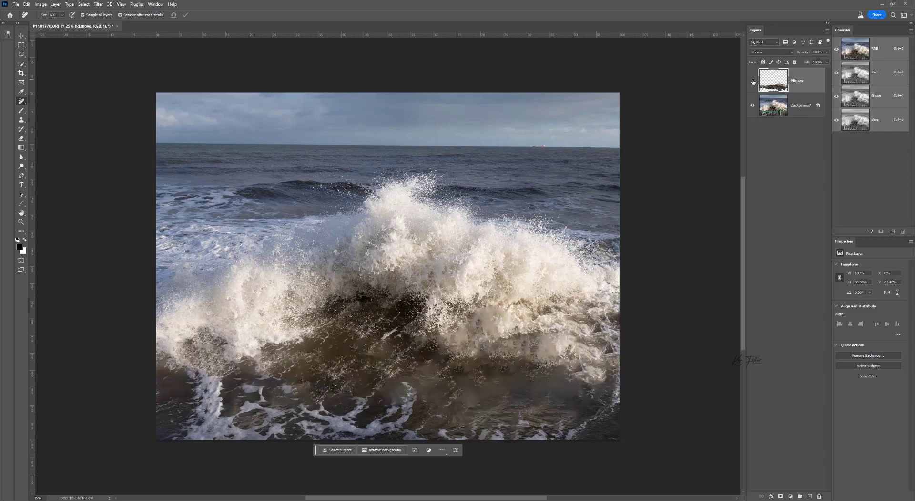
pyautogui.click(753, 82)
pyautogui.click(753, 81)
pyautogui.click(425, 339)
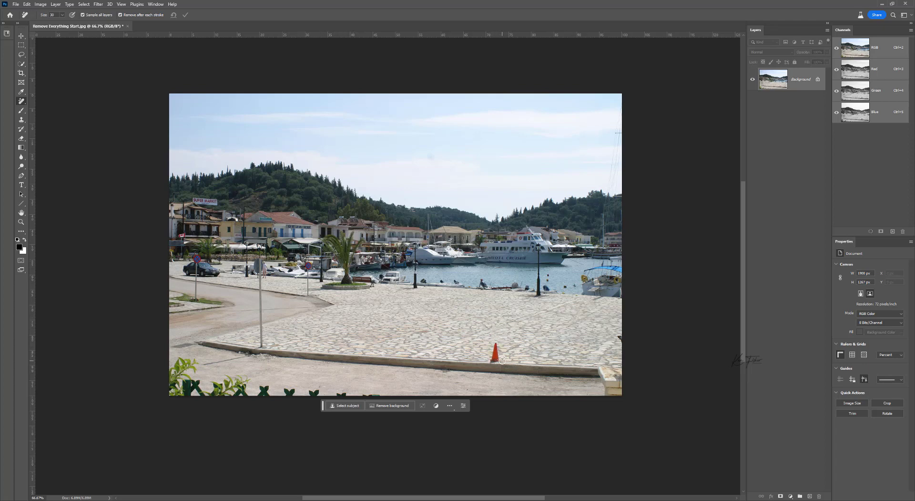
# - Erase the orange traffic cone, two curb marks and the sign beside the parked car
pyautogui.moveTo(496, 343)
pyautogui.mouseDown()
pyautogui.moveTo(490, 361)
pyautogui.moveTo(500, 359)
pyautogui.mouseUp()
pyautogui.moveTo(276, 357); pyautogui.dragTo(257, 357)
pyautogui.moveTo(449, 373); pyautogui.dragTo(426, 369)
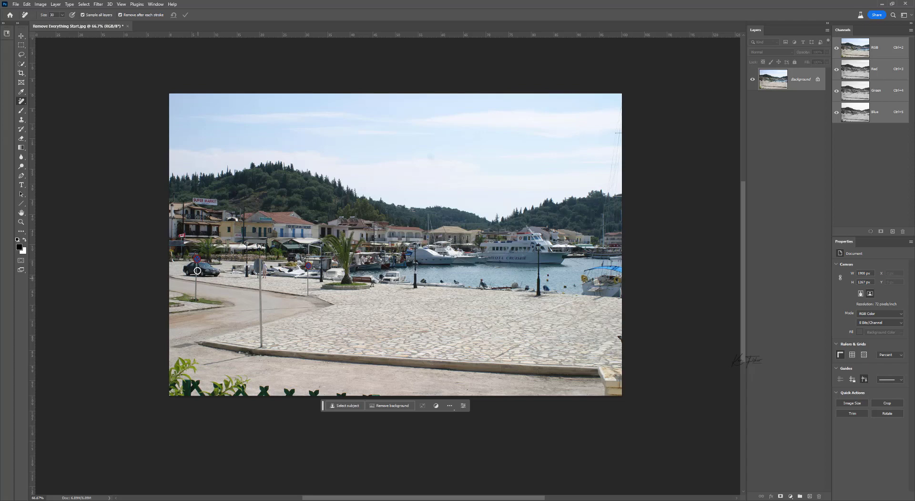
pyautogui.moveTo(198, 257); pyautogui.dragTo(196, 301)
# - Remove the person by the signpost, the curb mark and the lamp post from the harbour photo
pyautogui.moveTo(260, 260); pyautogui.dragTo(269, 357)
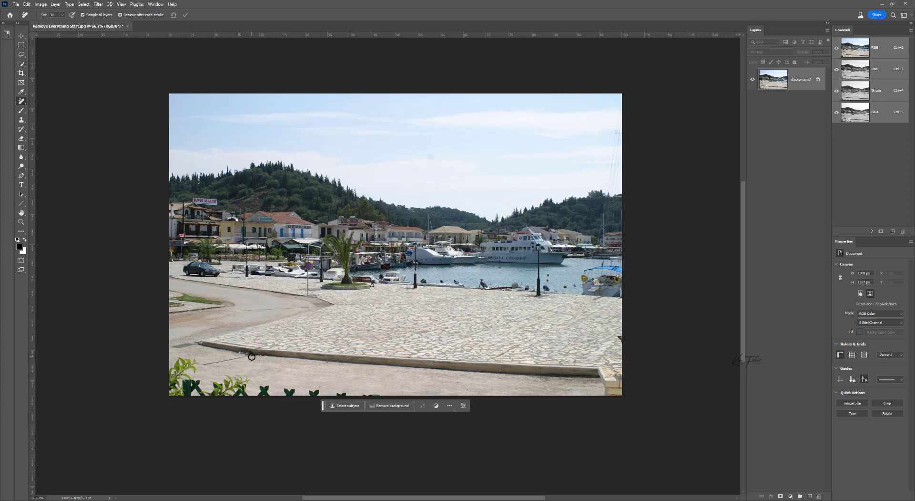
pyautogui.moveTo(251, 356); pyautogui.dragTo(199, 365)
pyautogui.moveTo(538, 246)
pyautogui.mouseDown()
pyautogui.moveTo(537, 298)
pyautogui.moveTo(523, 296)
pyautogui.moveTo(548, 295)
pyautogui.moveTo(534, 297)
pyautogui.mouseUp()
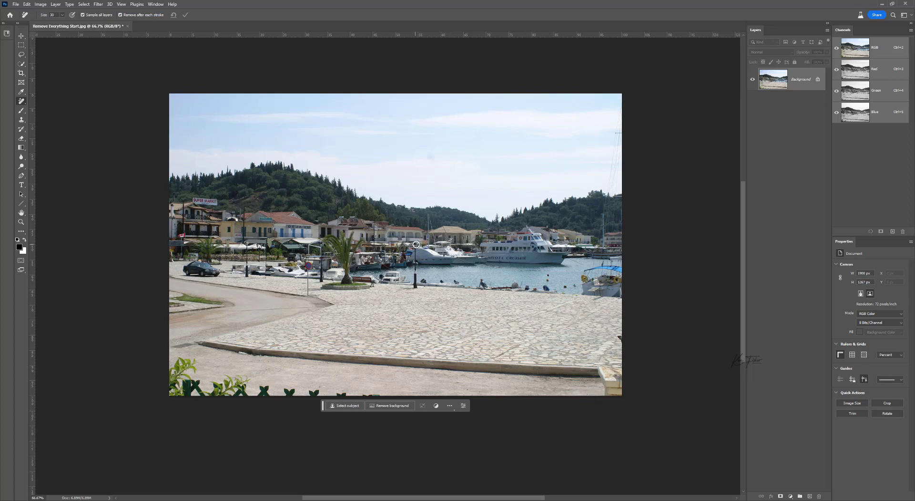
pyautogui.moveTo(415, 245)
pyautogui.mouseDown()
pyautogui.moveTo(418, 288)
pyautogui.moveTo(416, 246)
pyautogui.moveTo(413, 287)
pyautogui.mouseUp()
# - Erase the small quay object, the right-edge object, the quay-edge figure and the round road sign
pyautogui.moveTo(422, 288); pyautogui.dragTo(405, 289)
pyautogui.moveTo(621, 343); pyautogui.dragTo(620, 344)
pyautogui.moveTo(481, 280); pyautogui.dragTo(478, 283)
pyautogui.moveTo(307, 263)
pyautogui.mouseDown()
pyautogui.moveTo(307, 295)
pyautogui.moveTo(309, 265)
pyautogui.mouseUp()
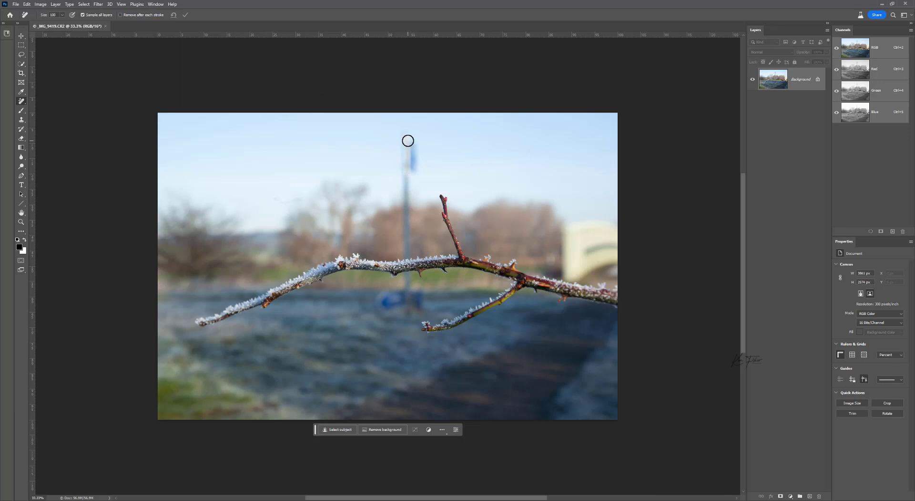
# - Paint over the blurred flagpole, its flag and the blue object below, then apply the removal
pyautogui.moveTo(405, 135)
pyautogui.mouseDown()
pyautogui.moveTo(405, 173)
pyautogui.moveTo(402, 140)
pyautogui.moveTo(412, 156)
pyautogui.moveTo(401, 193)
pyautogui.moveTo(402, 223)
pyautogui.moveTo(409, 188)
pyautogui.moveTo(405, 253)
pyautogui.mouseUp()
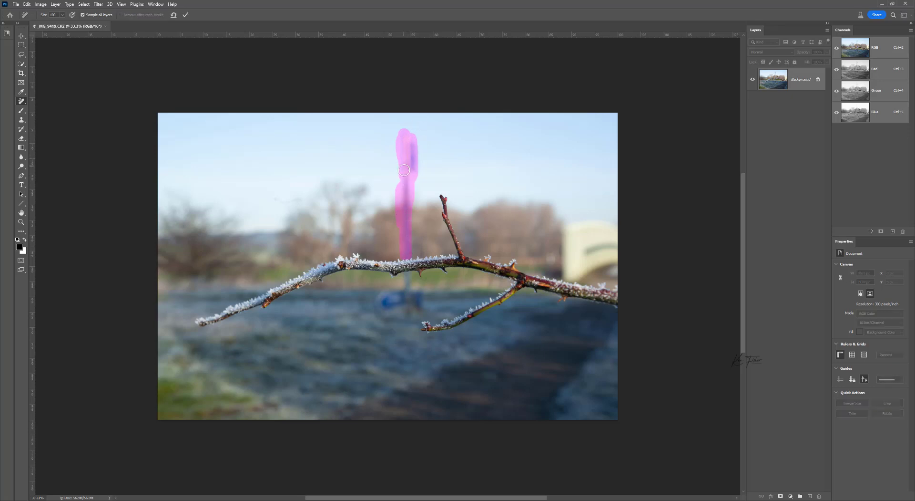
pyautogui.moveTo(405, 170)
pyautogui.mouseDown()
pyautogui.moveTo(399, 195)
pyautogui.moveTo(414, 174)
pyautogui.moveTo(410, 225)
pyautogui.mouseUp()
pyautogui.moveTo(406, 277)
pyautogui.mouseDown()
pyautogui.moveTo(406, 292)
pyautogui.moveTo(386, 289)
pyautogui.moveTo(373, 306)
pyautogui.moveTo(384, 316)
pyautogui.moveTo(415, 317)
pyautogui.moveTo(428, 298)
pyautogui.moveTo(409, 289)
pyautogui.moveTo(415, 301)
pyautogui.moveTo(381, 300)
pyautogui.moveTo(404, 297)
pyautogui.moveTo(388, 304)
pyautogui.mouseUp()
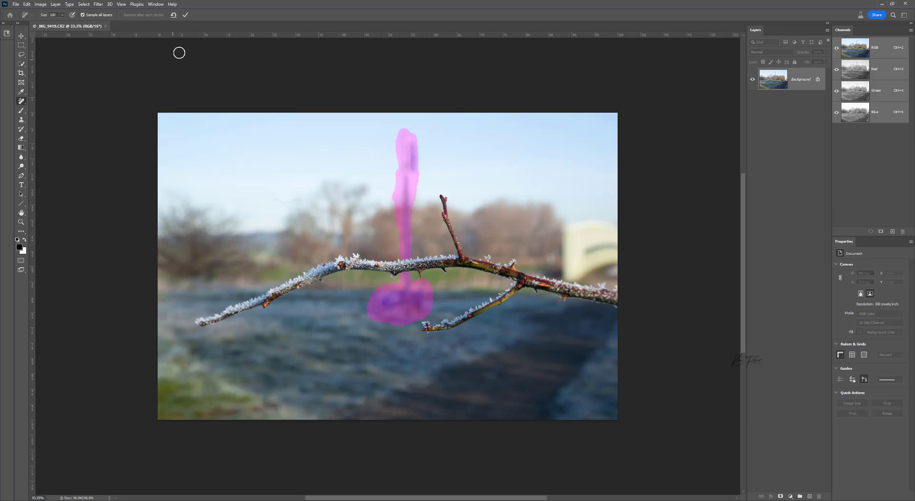
pyautogui.click(185, 16)
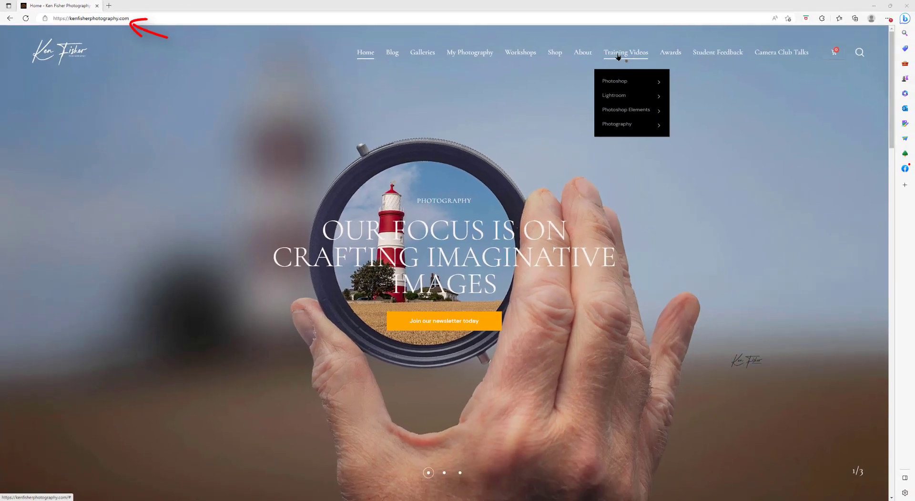
# - Show the Training Videos > Photoshop submenu on the Ken Fisher Photography site
pyautogui.moveTo(624, 81)
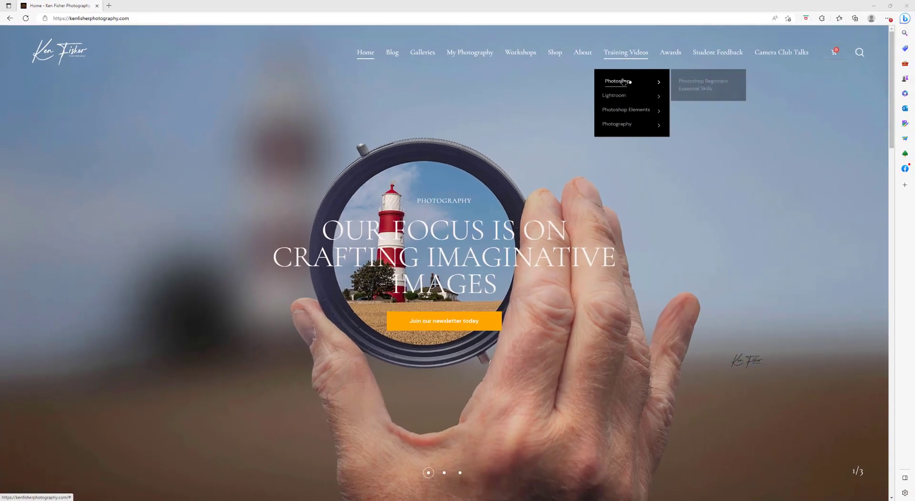
# - Open Photoshop Beginners Essential Skills and browse its Creative, Camera RAW and Bridge video tabs
pyautogui.click(699, 86)
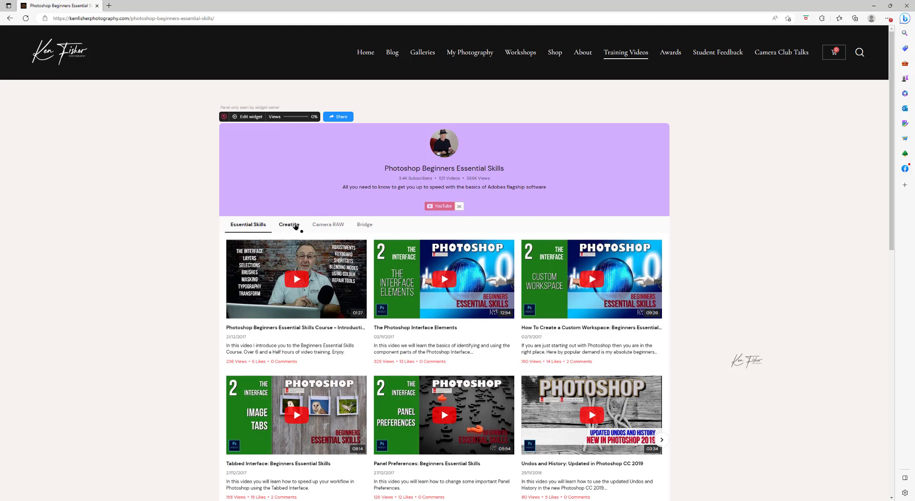
pyautogui.click(295, 226)
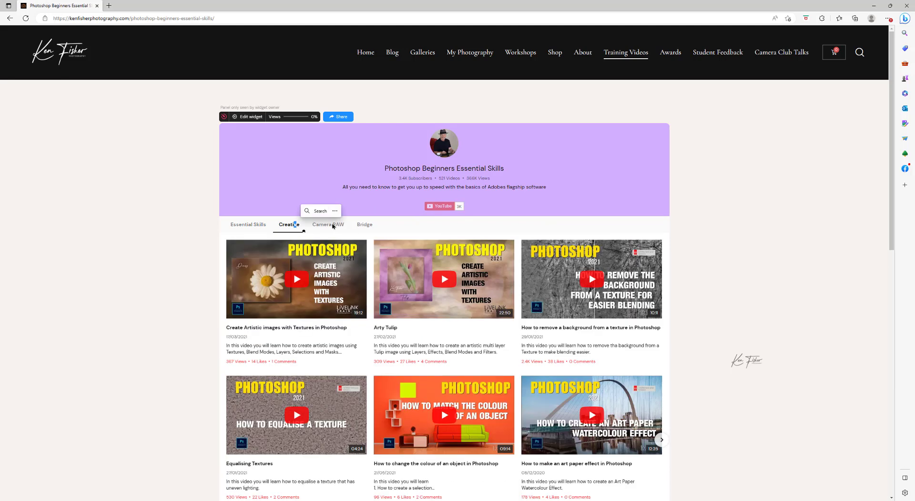
pyautogui.click(333, 226)
pyautogui.click(363, 226)
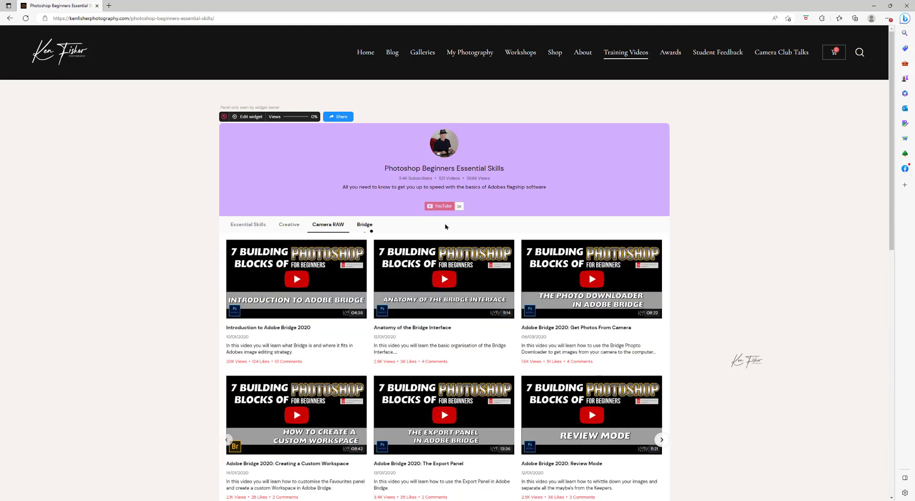